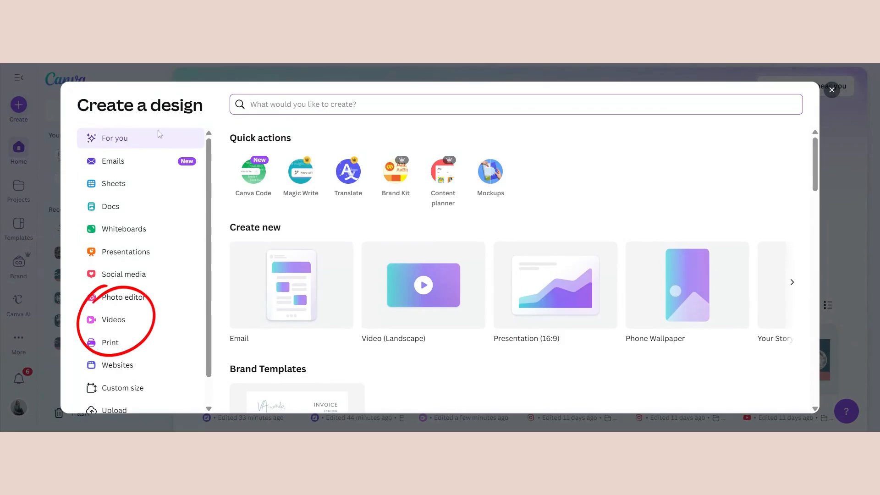
# Create a blank Your Story design from the video formats and name it Going to the Market Story.
pyautogui.click(113, 325)
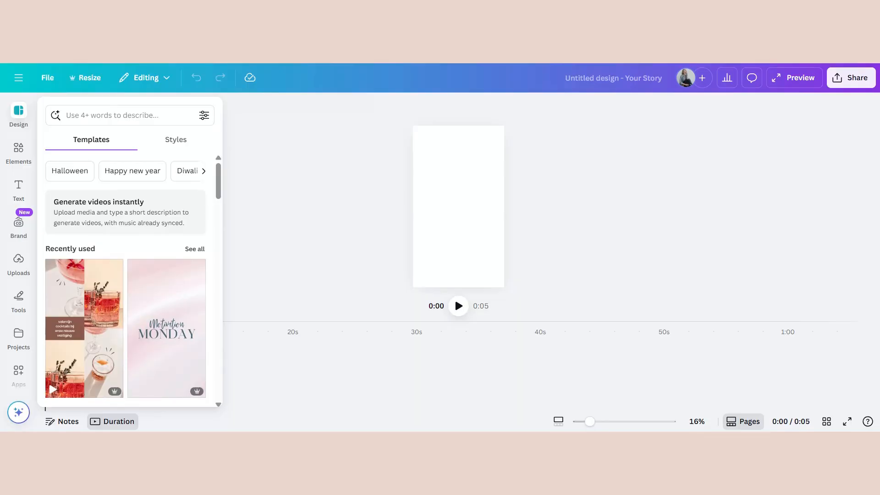
pyautogui.click(52, 83)
pyautogui.click(89, 110)
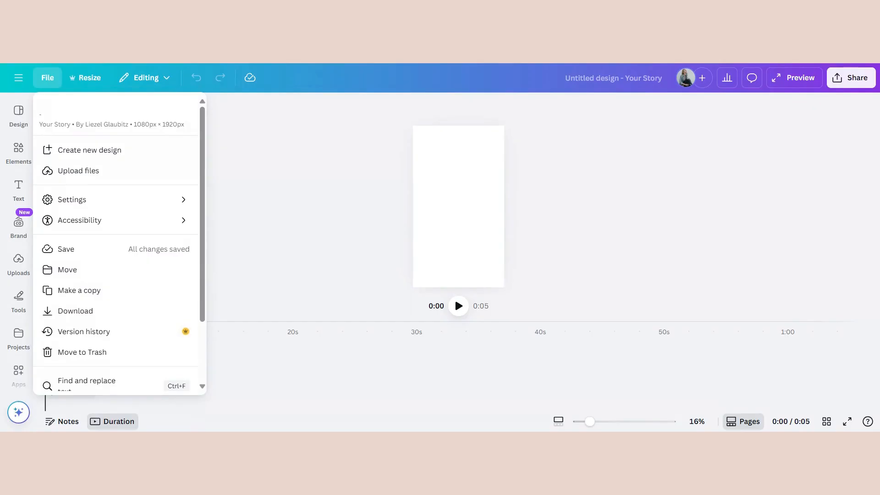
pyautogui.write('Going to the Market Story')
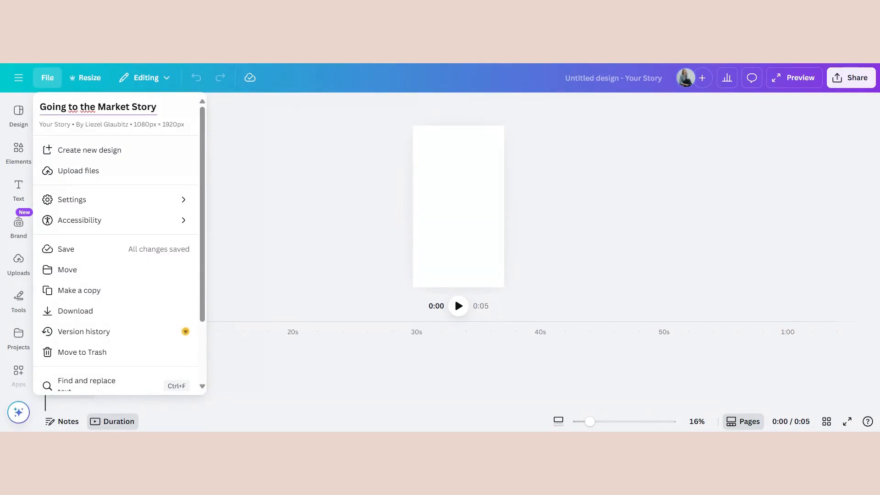
pyautogui.click(256, 247)
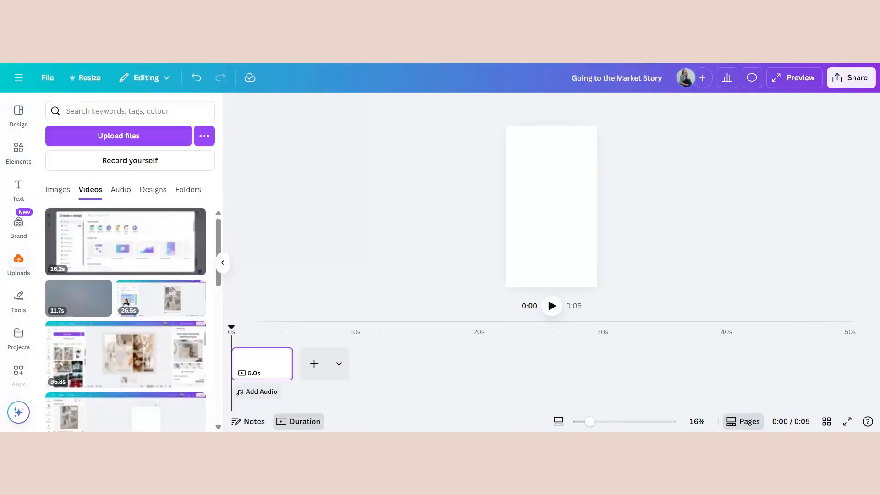
# Upload the red building video clip and place it on the blank first page.
pyautogui.click(21, 274)
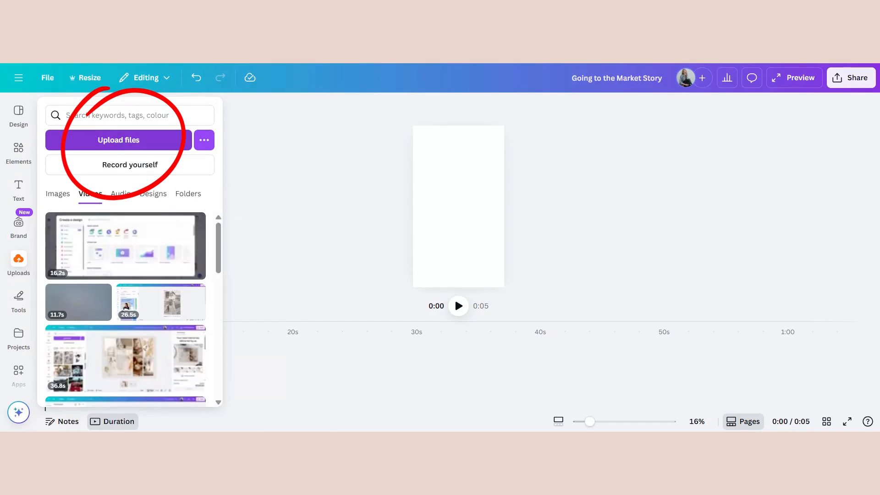
pyautogui.click(18, 261)
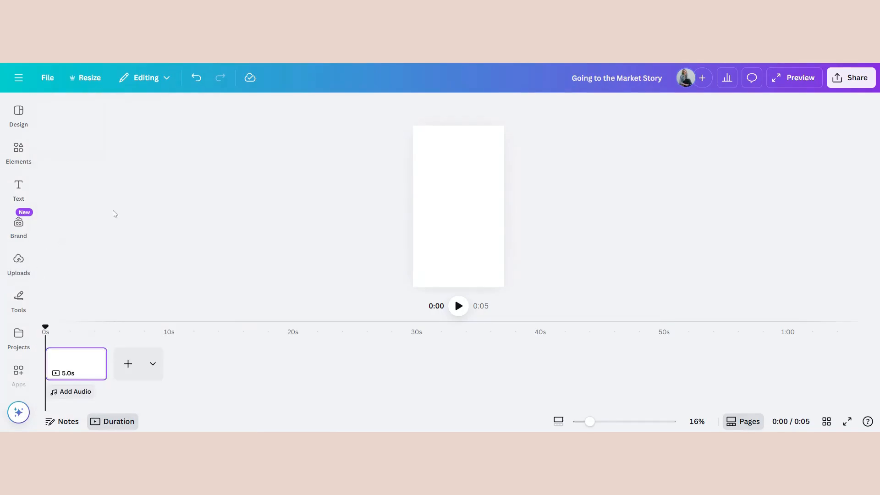
pyautogui.click(26, 263)
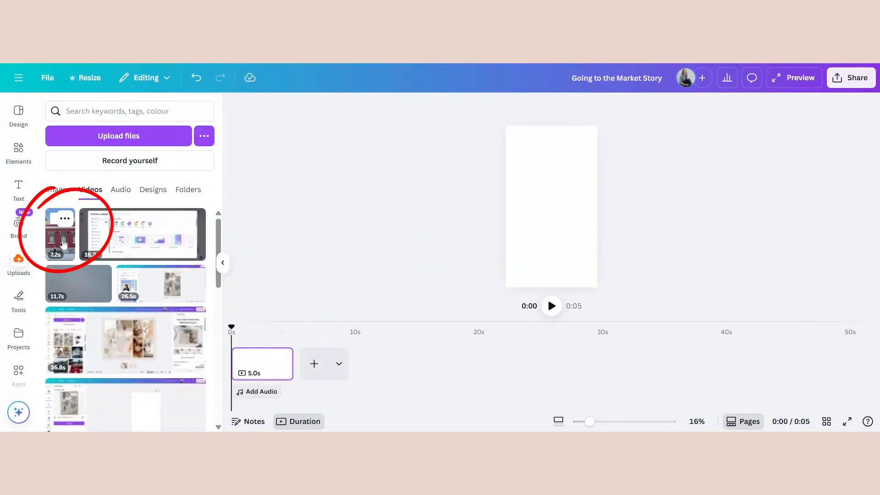
pyautogui.click(64, 244)
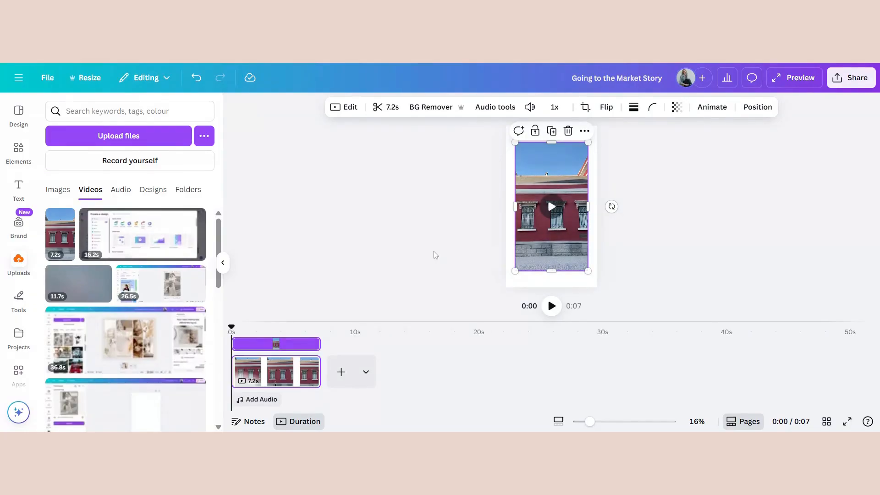
# Extract the audio from the red building clip and delete the extracted track.
pyautogui.rightClick(553, 163)
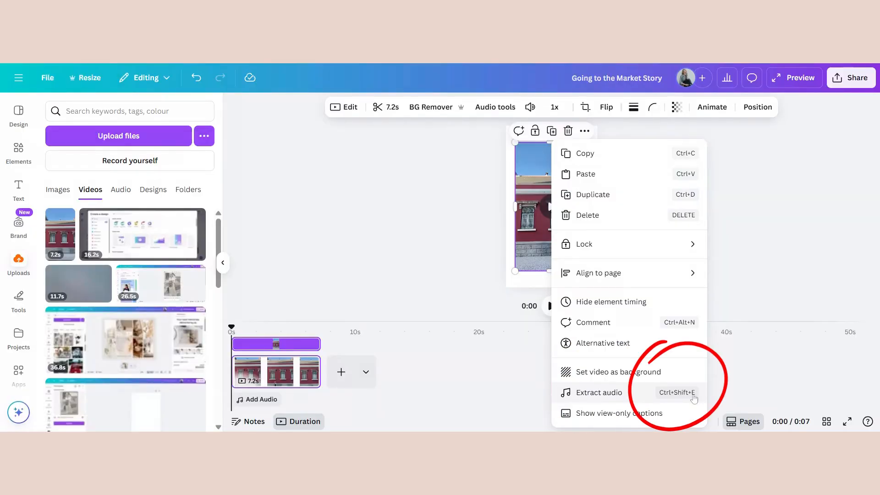
pyautogui.click(606, 394)
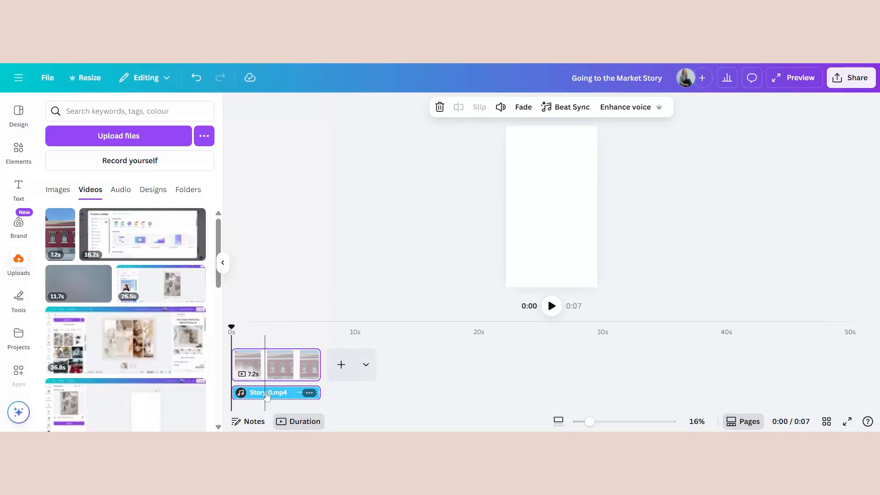
pyautogui.rightClick(291, 393)
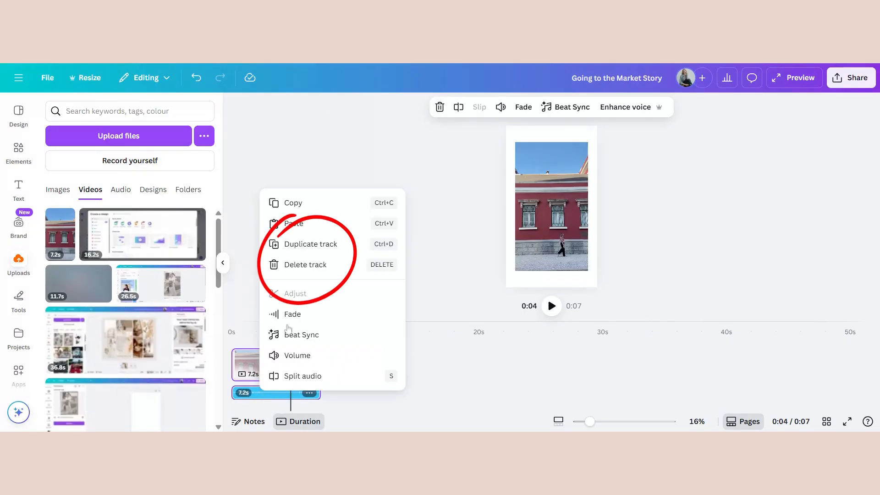
pyautogui.click(304, 265)
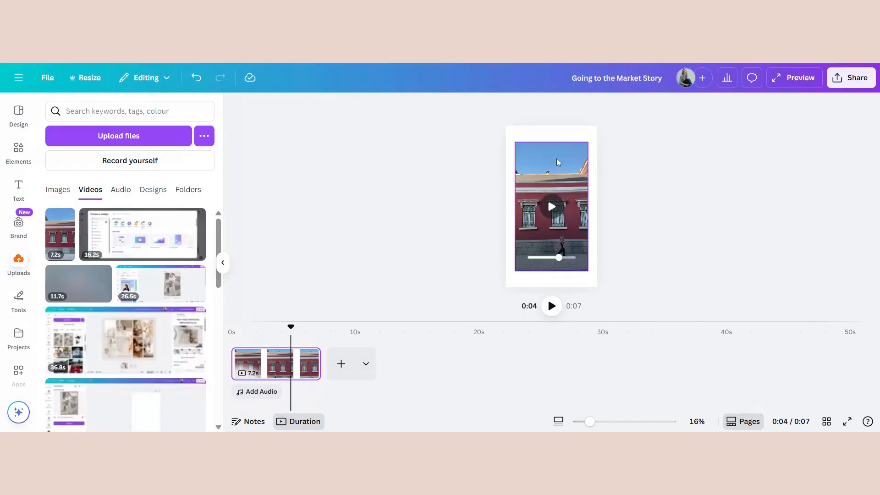
# Enlarge the red building clip so that it fills the whole page.
pyautogui.click(563, 184)
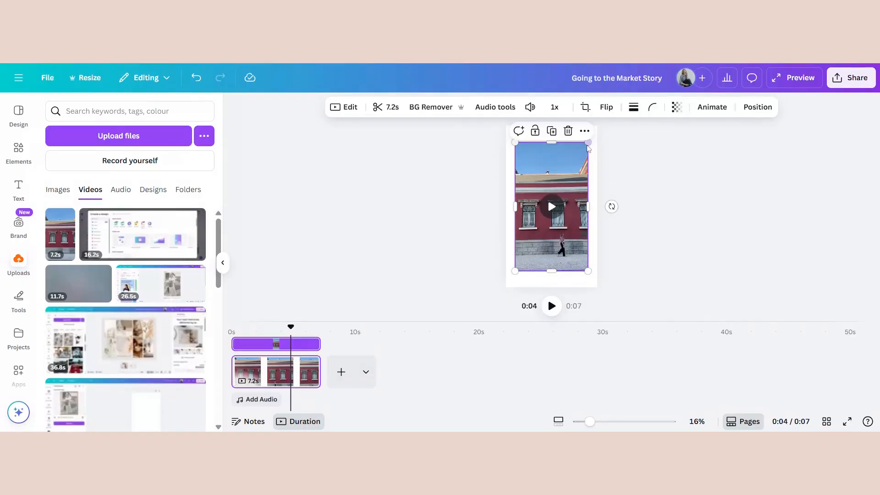
pyautogui.moveTo(589, 143); pyautogui.dragTo(597, 125)
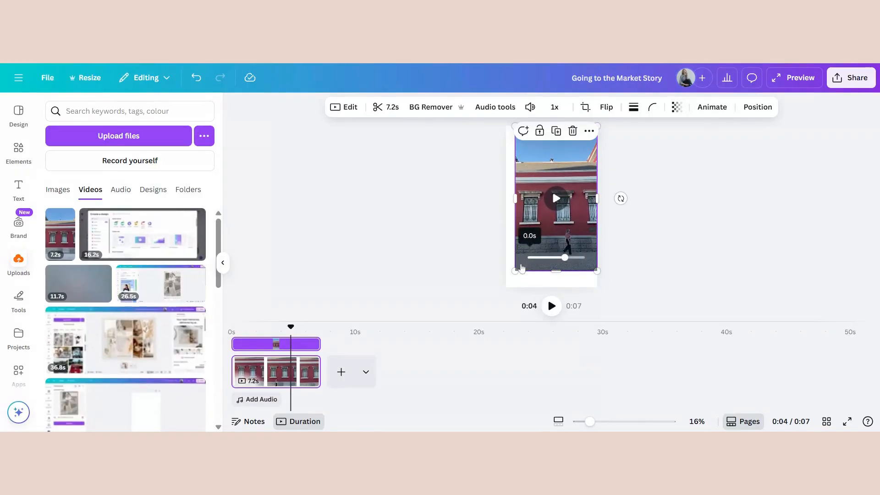
pyautogui.moveTo(515, 271); pyautogui.dragTo(473, 283)
pyautogui.click(688, 279)
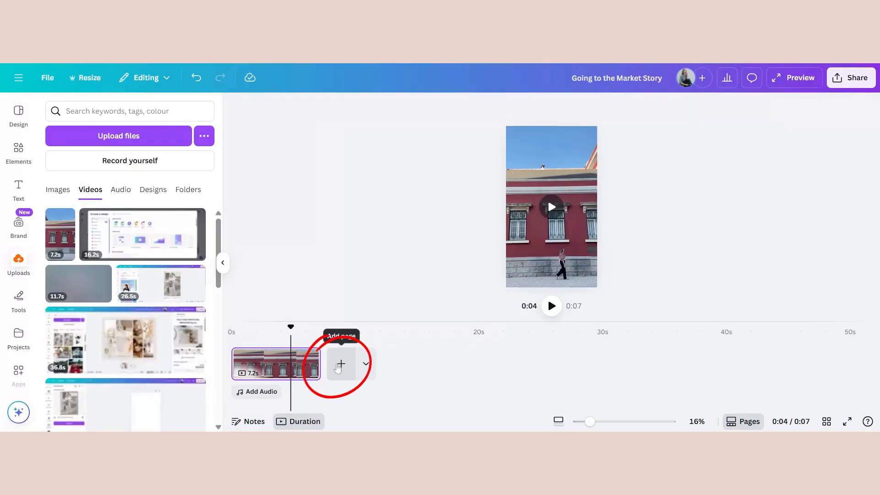
# Add a second page after the red building clip, upload the market hall video and place it there.
pyautogui.click(340, 364)
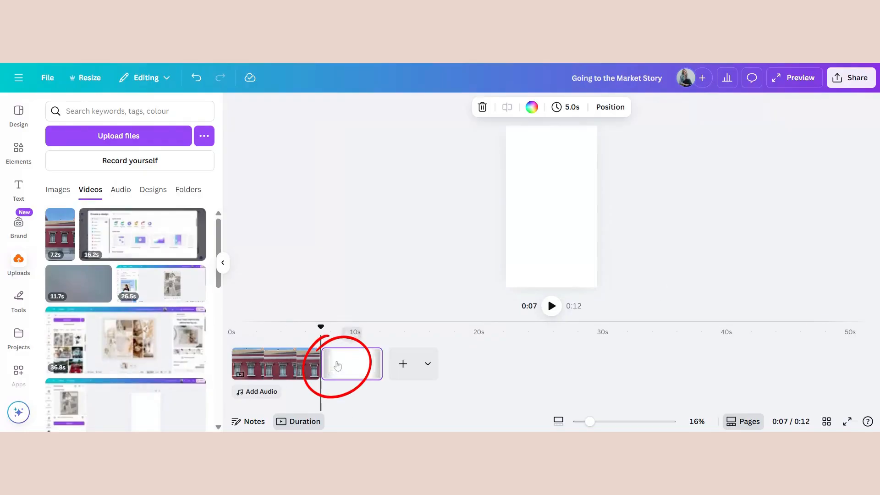
pyautogui.click(16, 275)
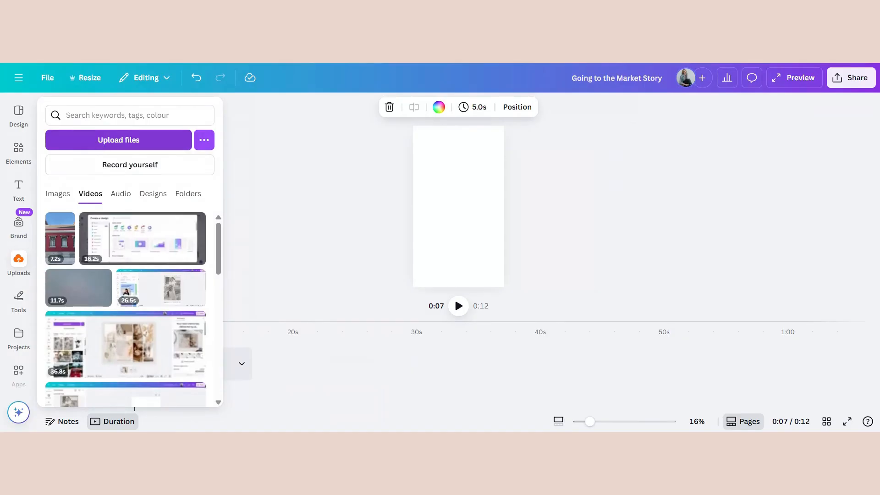
pyautogui.click(18, 264)
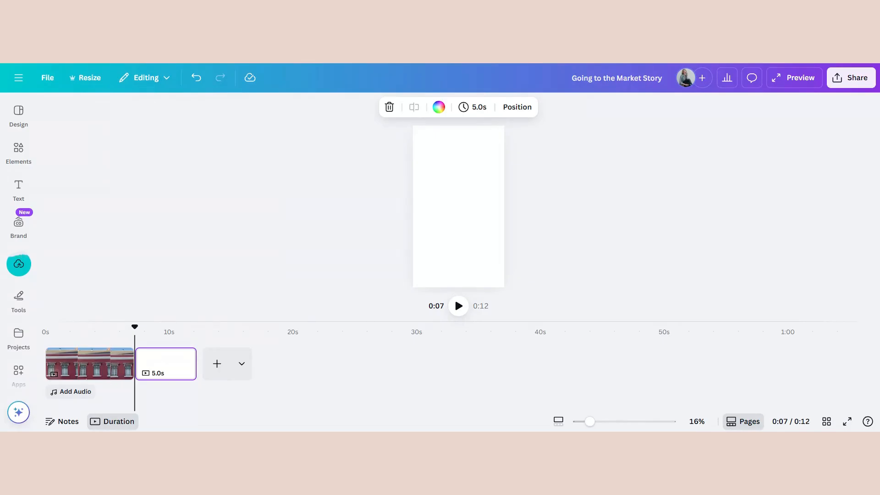
pyautogui.click(18, 264)
pyautogui.click(53, 238)
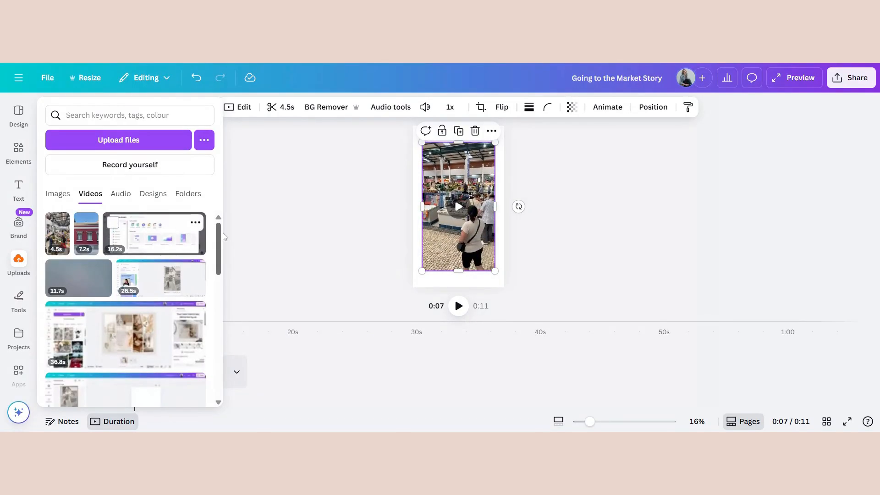
# Extract the audio from the market hall clip and delete its separated track from the timeline.
pyautogui.rightClick(442, 230)
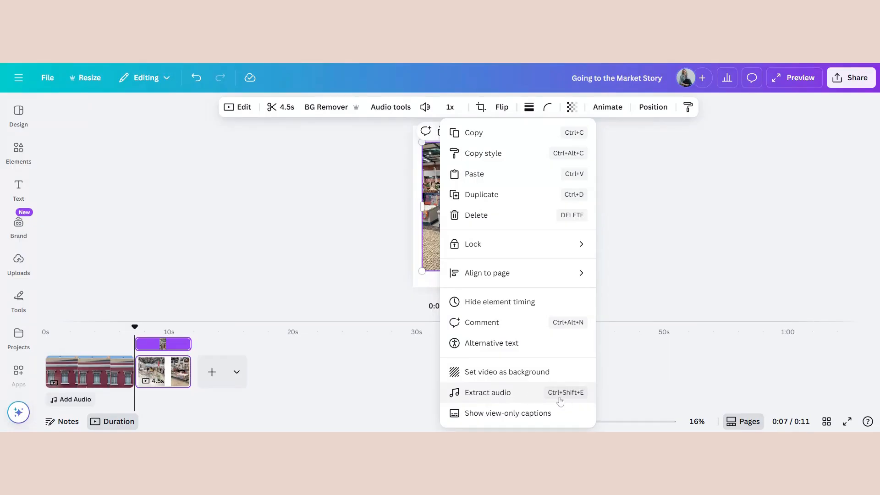
pyautogui.click(494, 396)
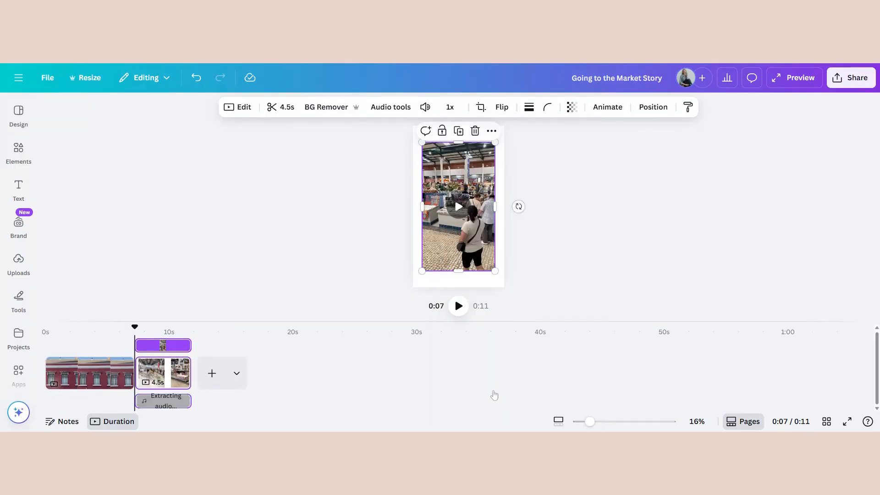
pyautogui.click(156, 405)
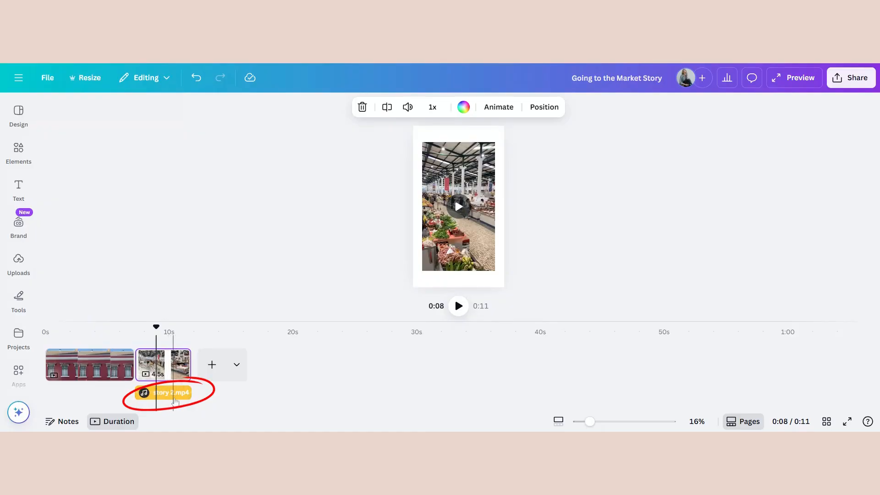
pyautogui.click(175, 400)
pyautogui.rightClick(175, 400)
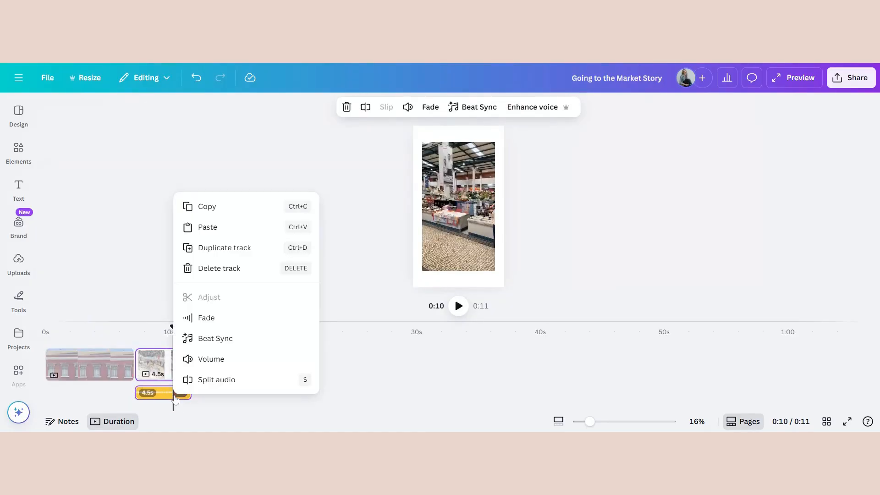
pyautogui.click(208, 269)
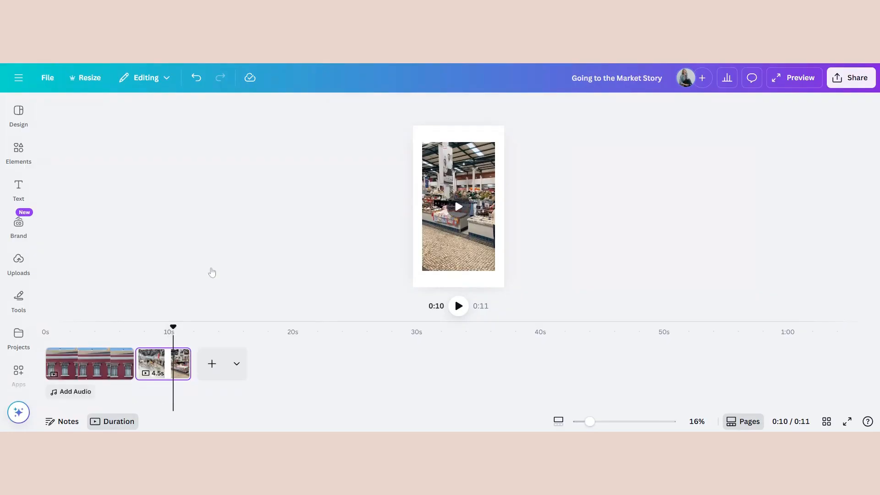
# Enlarge the market hall clip to cover the entire second page.
pyautogui.click(464, 162)
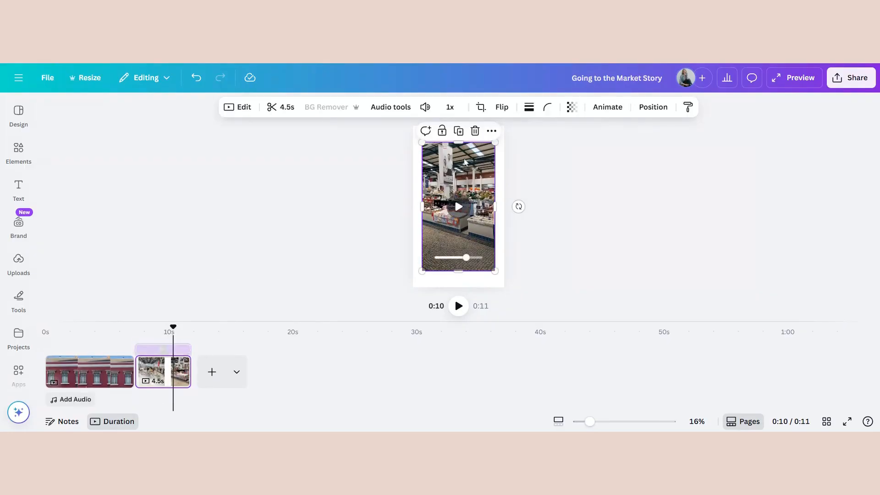
pyautogui.moveTo(497, 143); pyautogui.dragTo(509, 129)
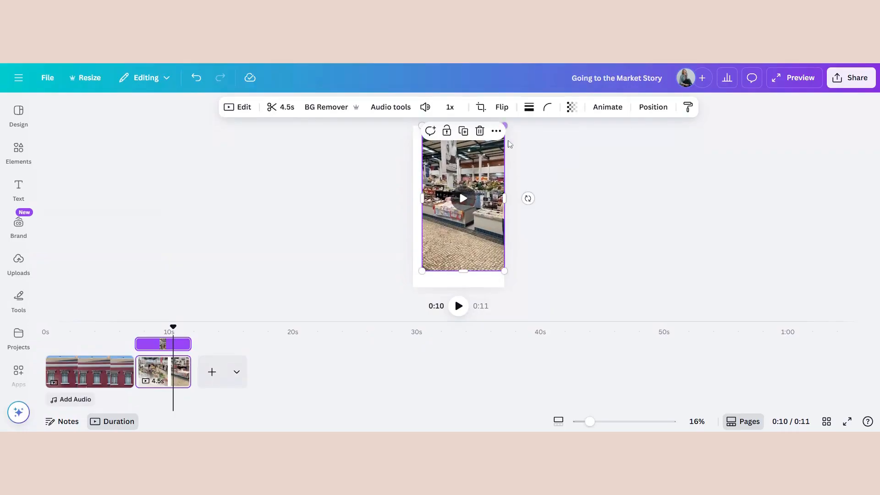
pyautogui.moveTo(422, 271); pyautogui.dragTo(402, 284)
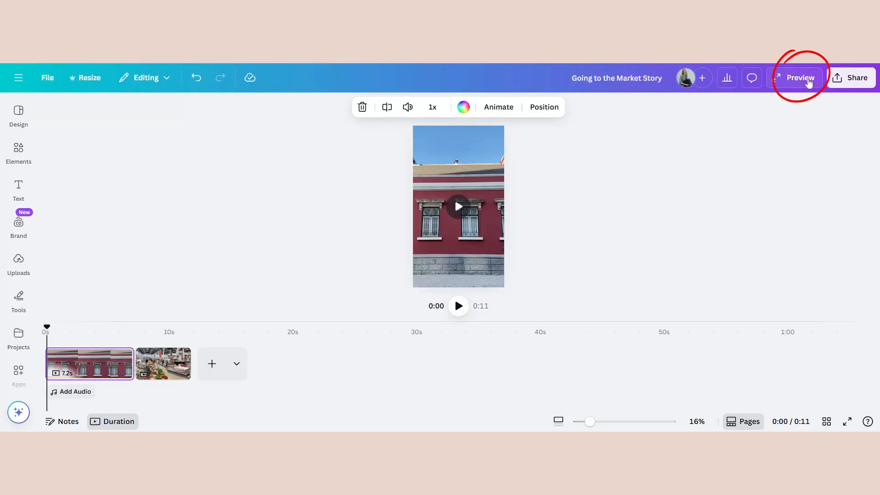
# Preview the two-clip story, close the preview and play the video in the editor.
pyautogui.click(803, 83)
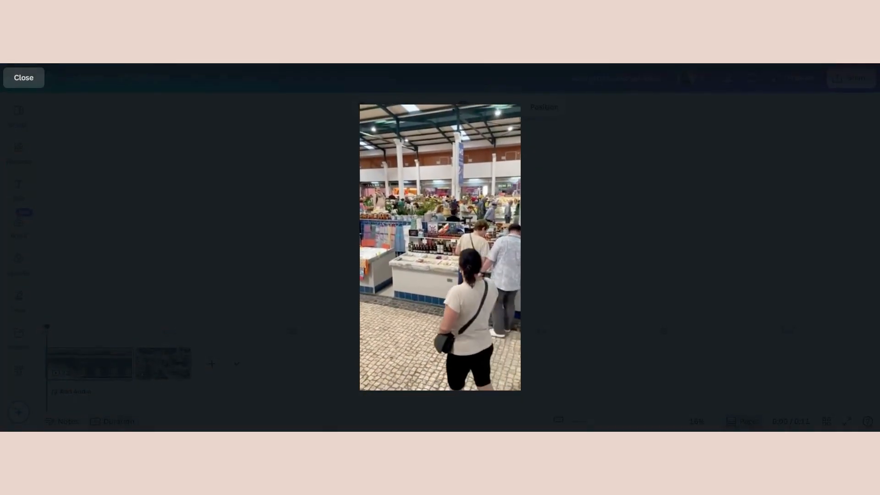
pyautogui.click(19, 82)
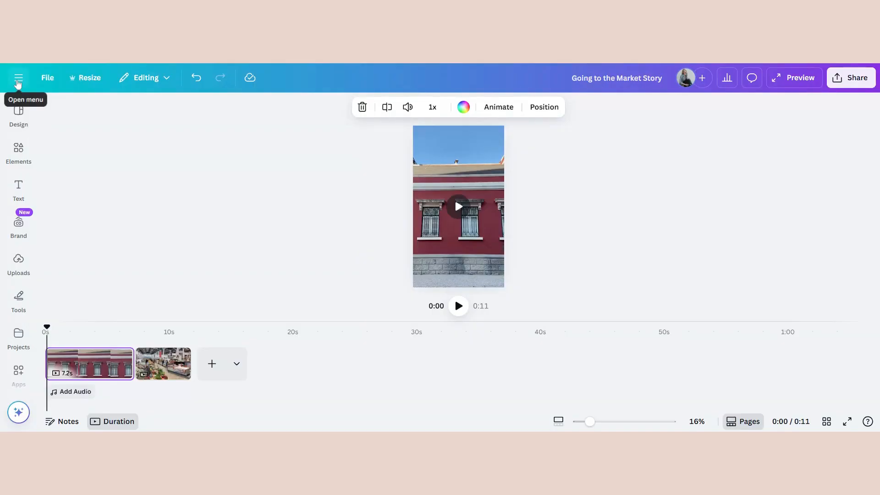
pyautogui.click(459, 311)
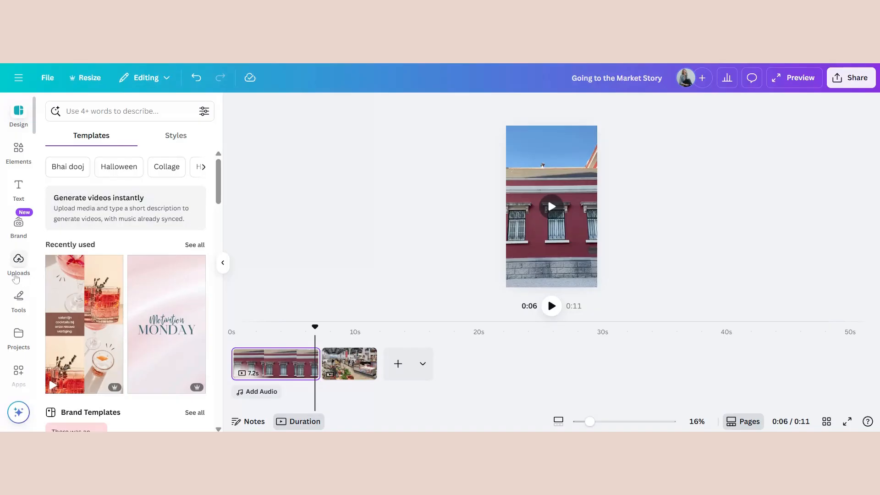
# Search the elements for "portugese fado audio", browse all audio and add the Fado Obrigado track to the timeline.
pyautogui.click(14, 275)
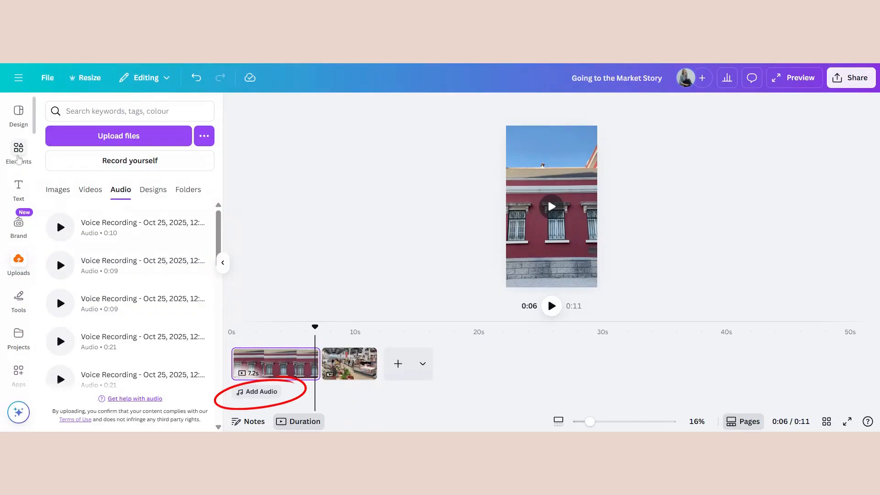
pyautogui.click(19, 158)
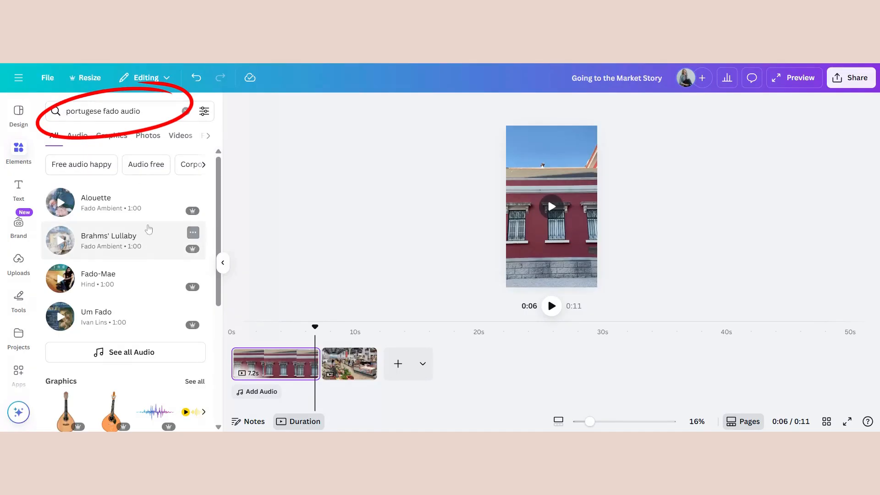
pyautogui.click(138, 352)
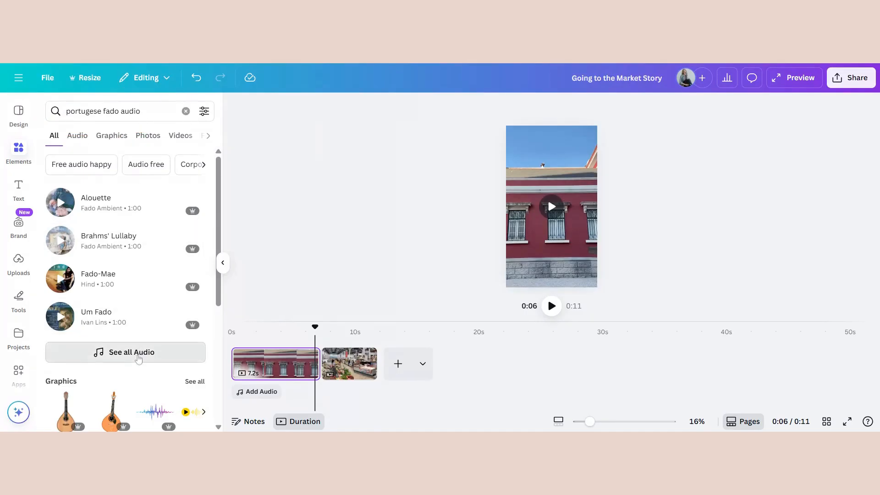
pyautogui.scroll(-3, 123, 318)
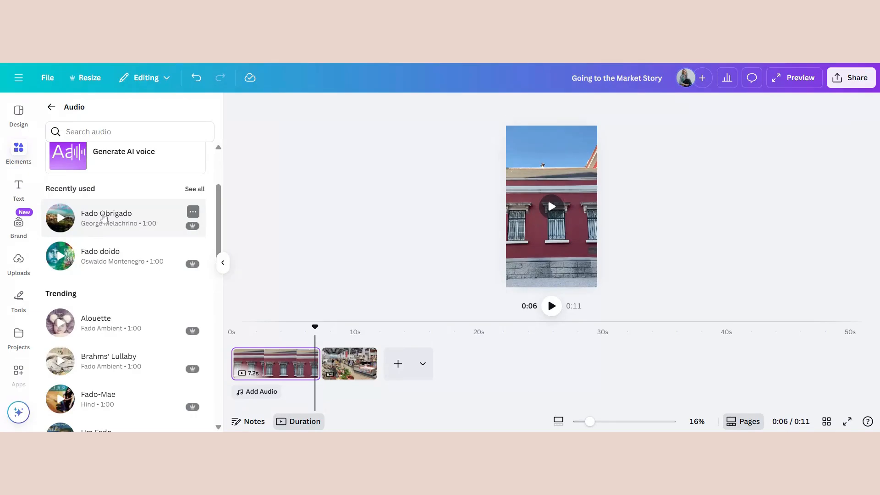
pyautogui.click(104, 217)
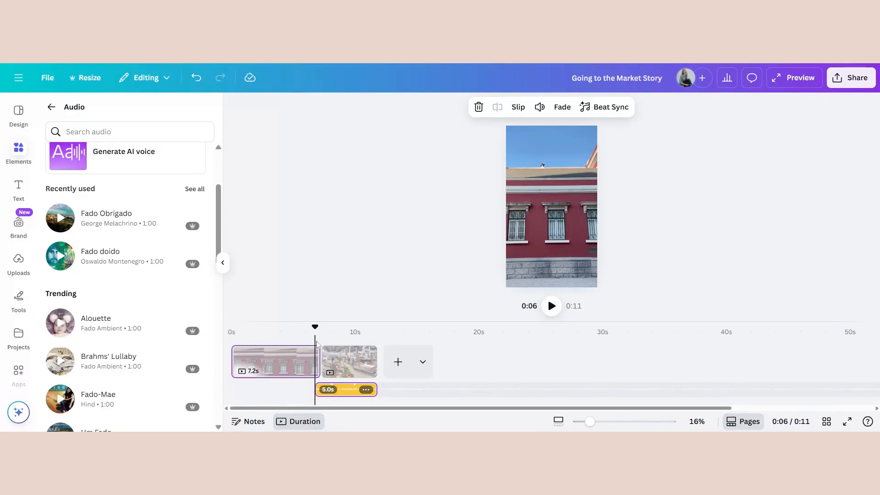
# Undo the misplaced audio track and add Fado Obrigado again from 0.0s so it spans both clips.
pyautogui.click(195, 79)
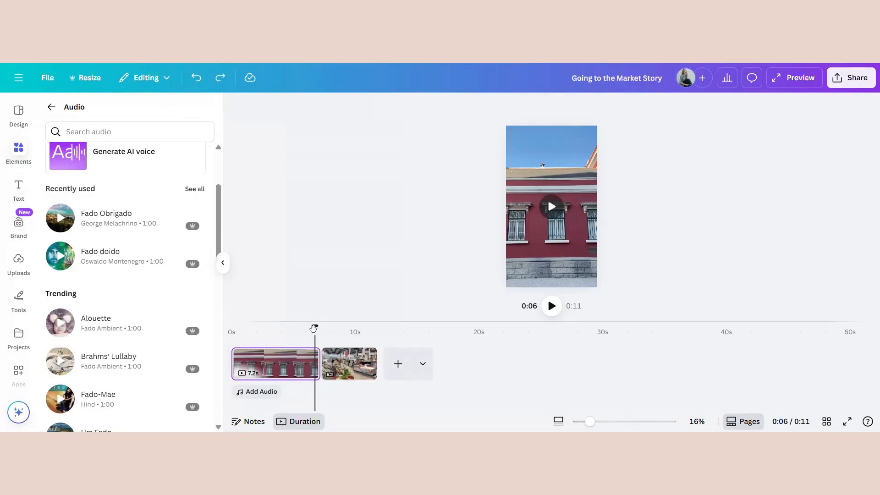
pyautogui.click(264, 342)
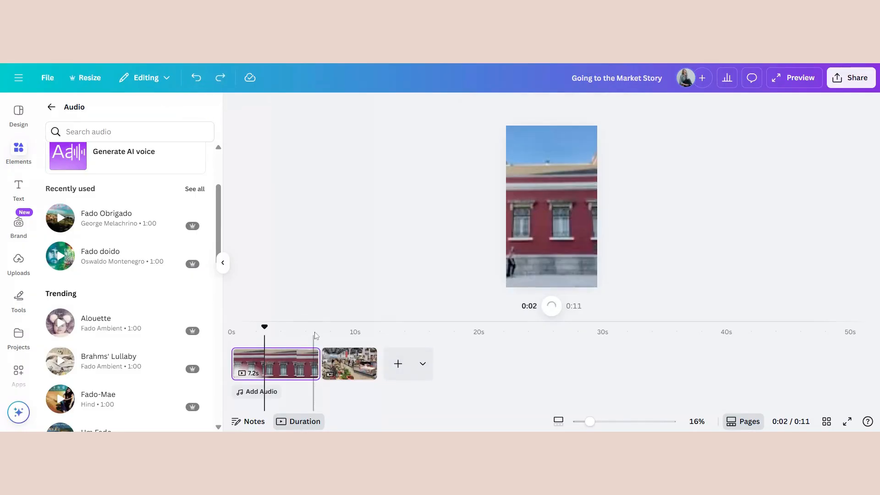
pyautogui.moveTo(265, 328); pyautogui.dragTo(231, 328)
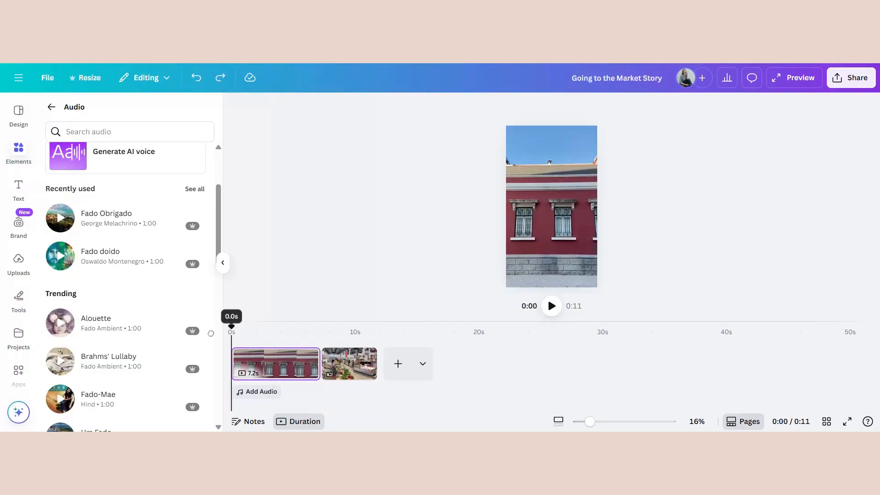
pyautogui.click(92, 221)
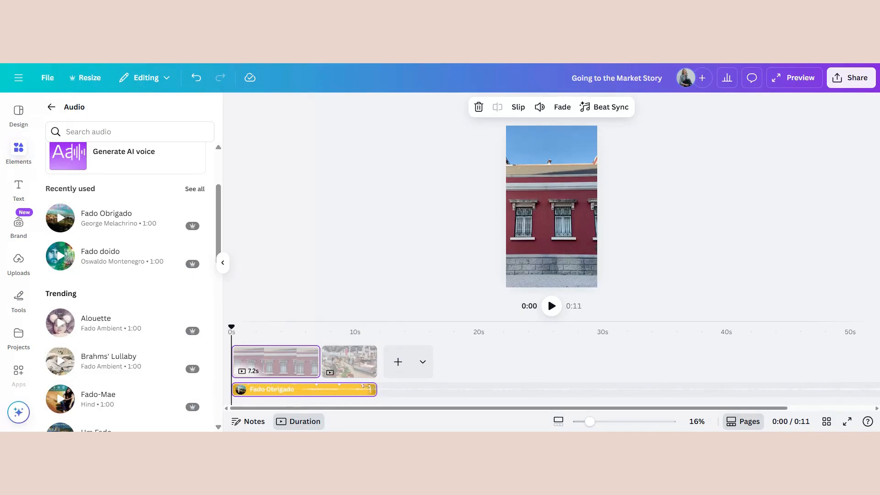
pyautogui.moveTo(367, 387)
pyautogui.mouseDown()
pyautogui.moveTo(329, 388)
pyautogui.moveTo(377, 387)
pyautogui.mouseUp()
pyautogui.moveTo(234, 390); pyautogui.dragTo(328, 395)
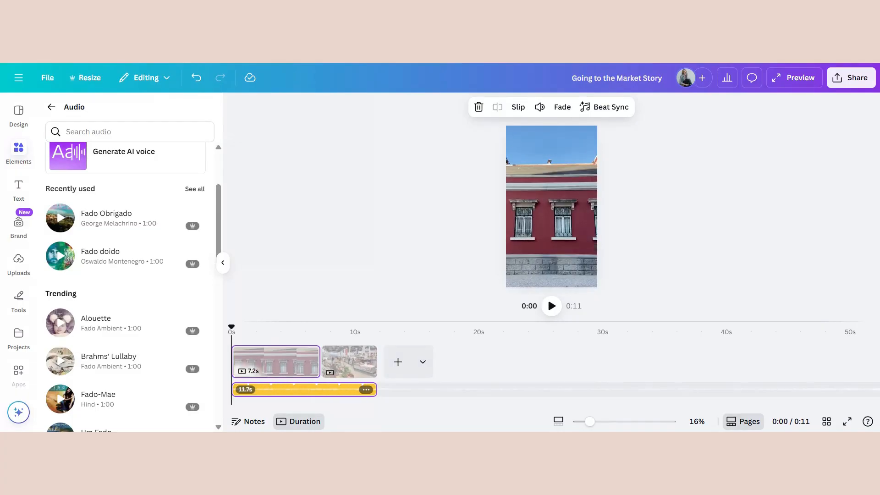
# Add a Dissolve transition between the red building clip and the market hall clip.
pyautogui.moveTo(320, 373)
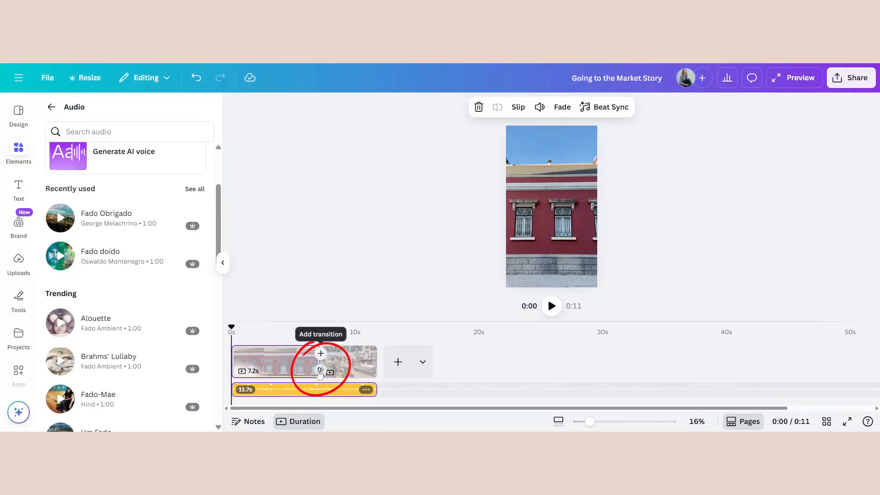
pyautogui.click(319, 371)
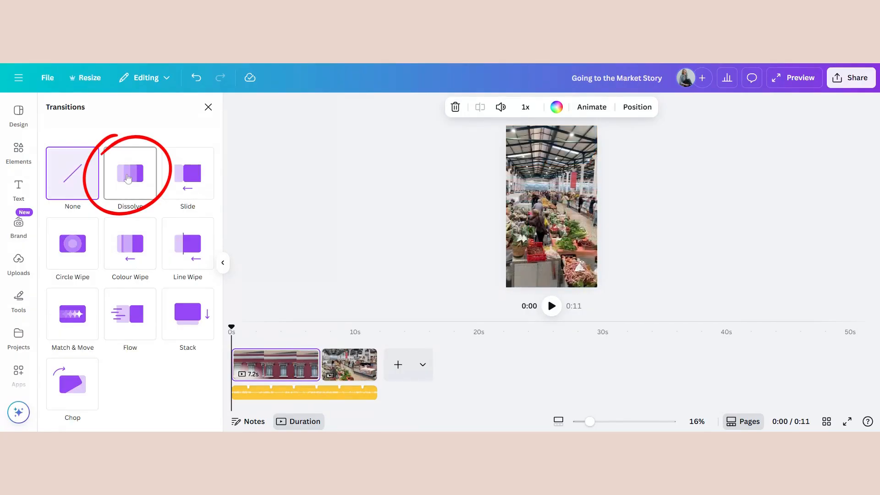
pyautogui.click(128, 178)
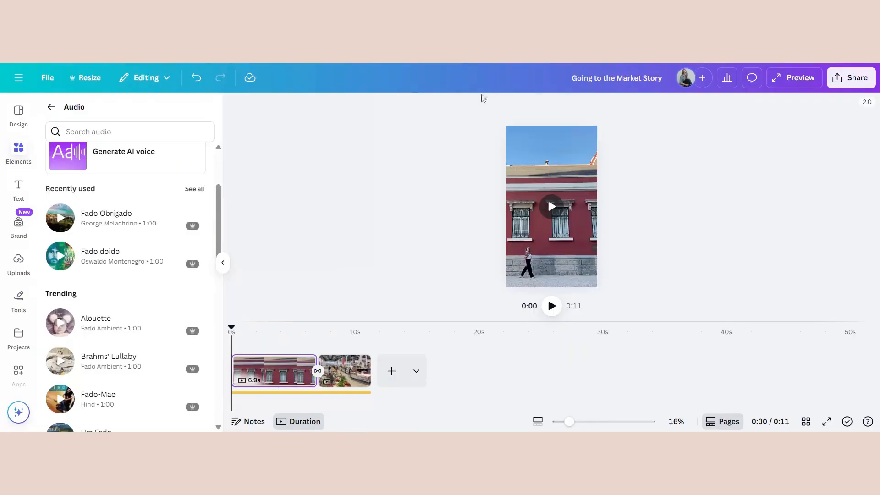
# Open the download options for the finished market story.
pyautogui.click(843, 78)
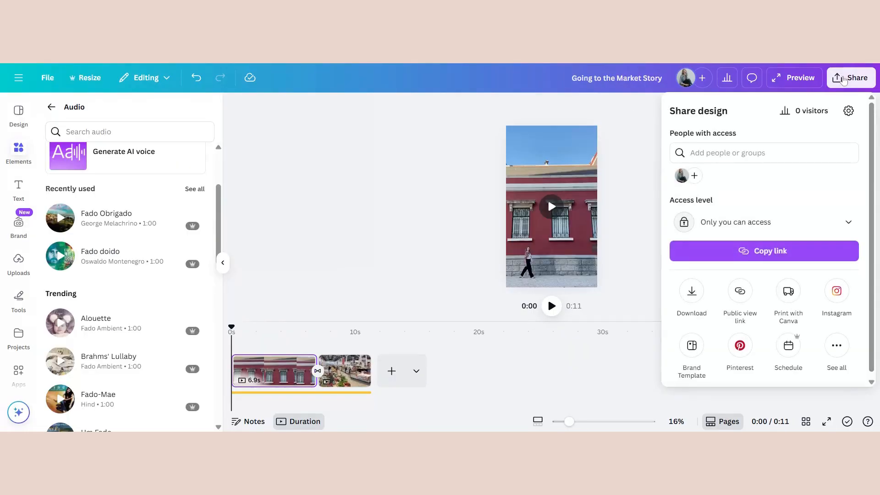
pyautogui.click(693, 291)
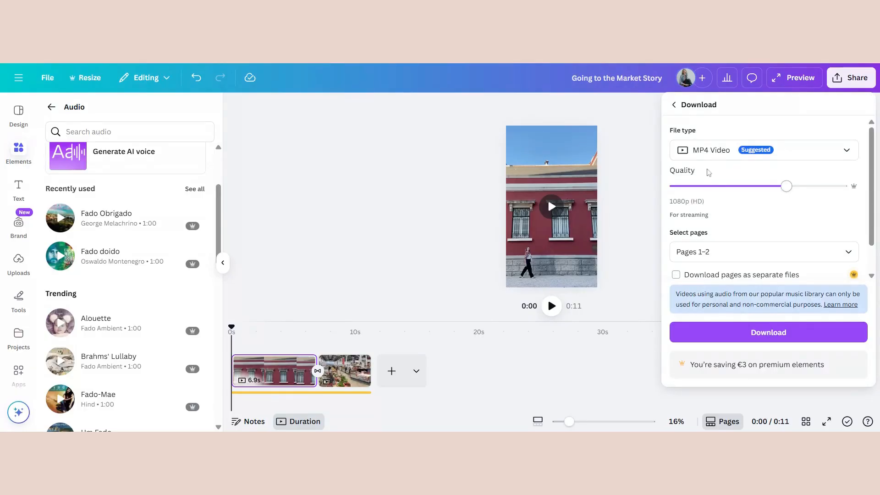